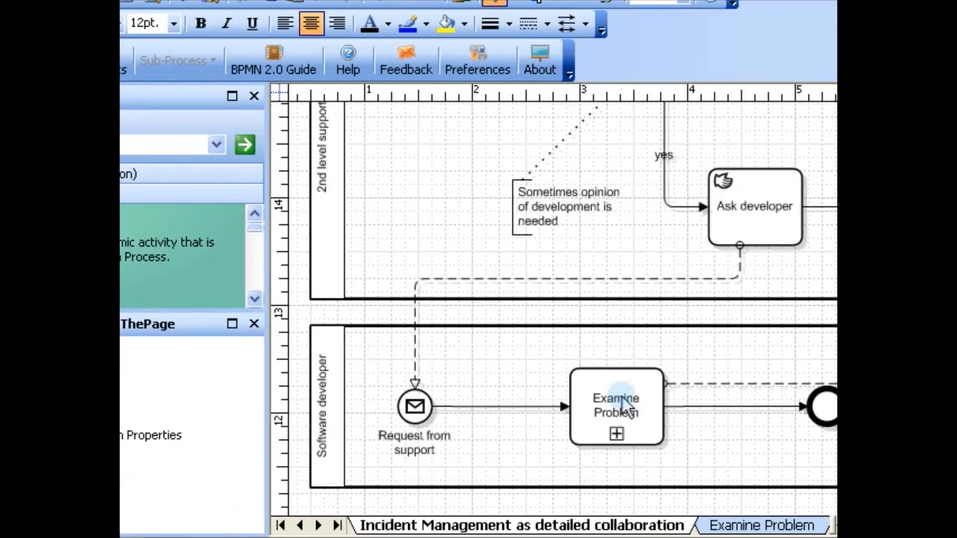
Step: Unlink the Examine Problem sub-process from its page via Sub-Process > Unlink Page
click(624, 405)
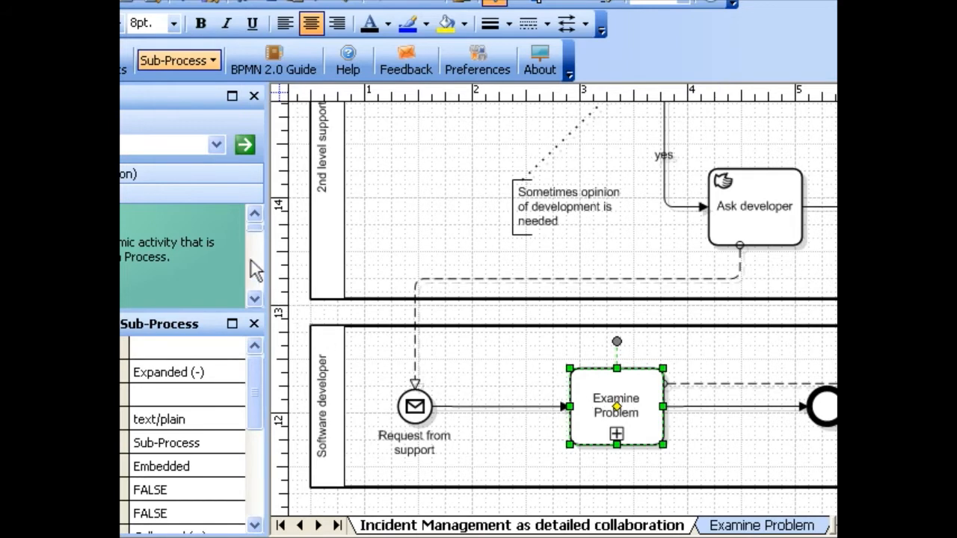
click(179, 60)
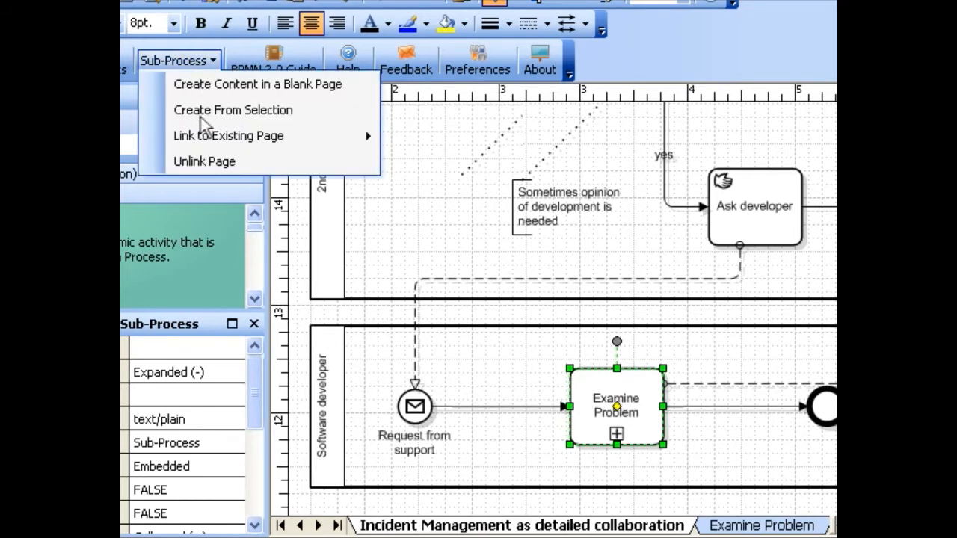
click(204, 161)
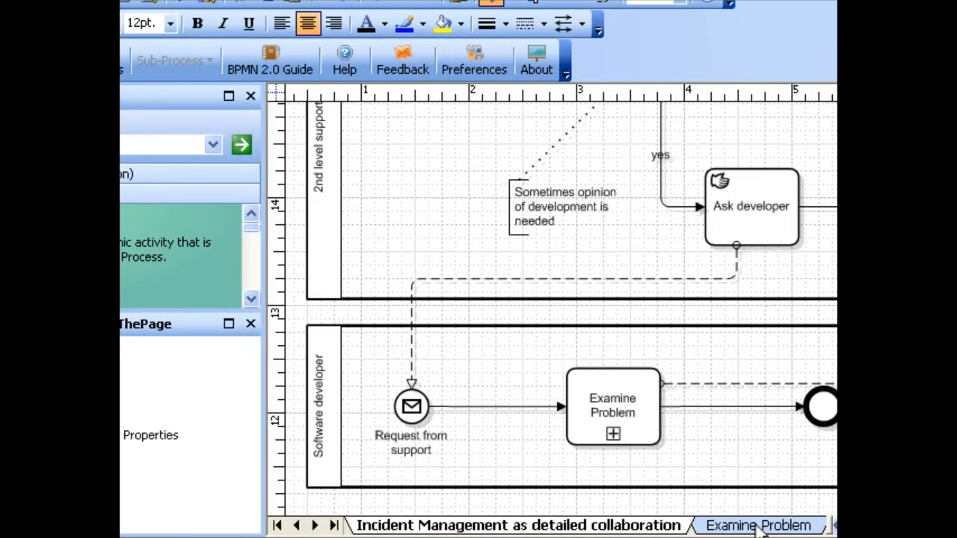
Step: Switch to the Examine Problem page and bring up its page-tab context menu
click(762, 526)
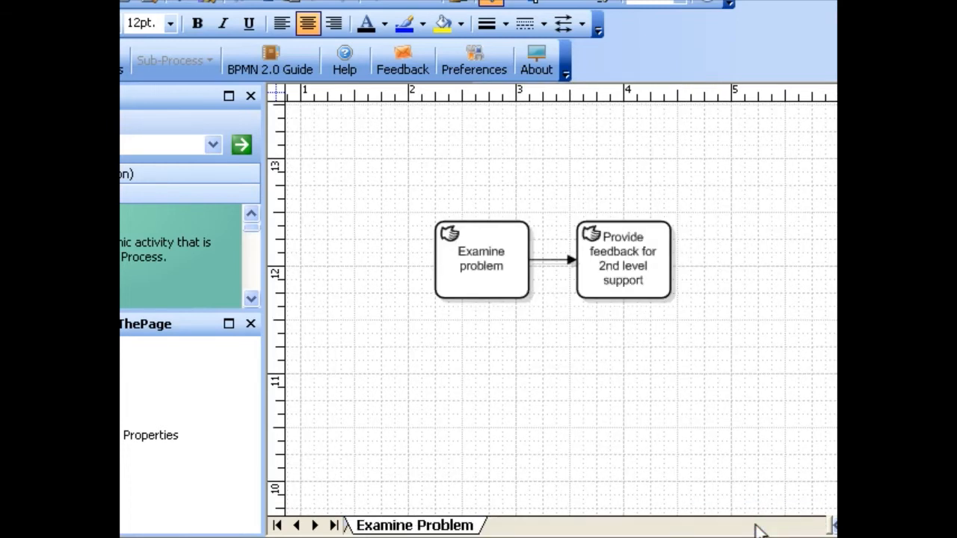
click(448, 525)
right_click(447, 526)
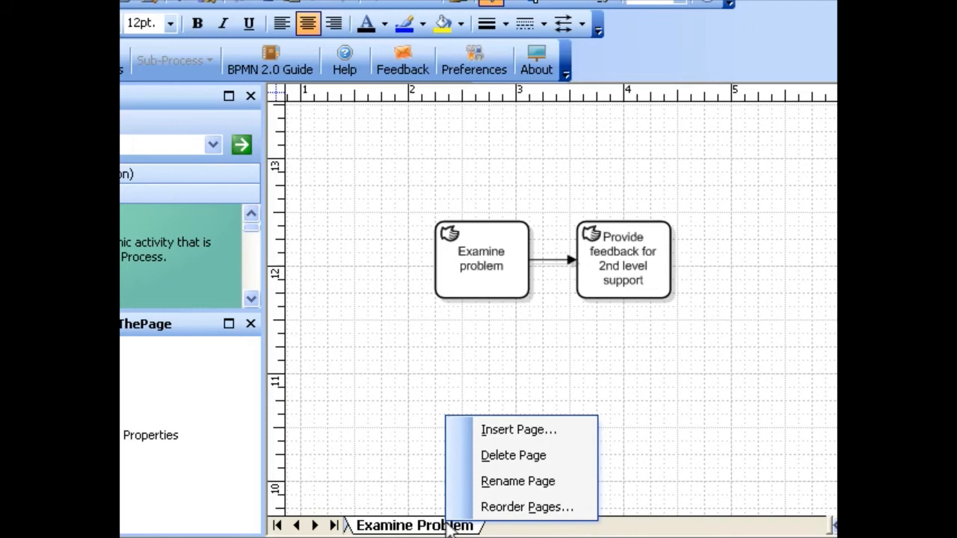
Step: Delete the Examine Problem page, leaving the sub-process with a red plus marker
click(521, 456)
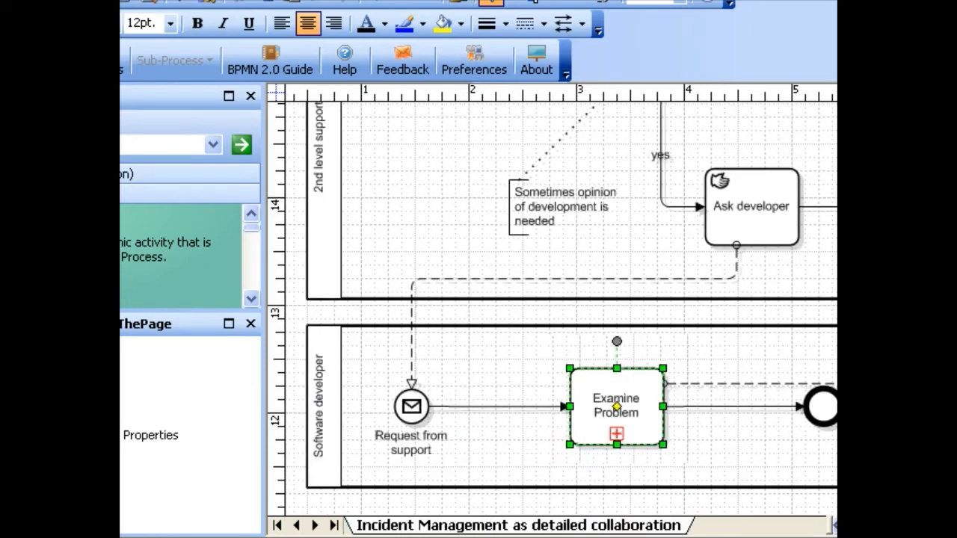